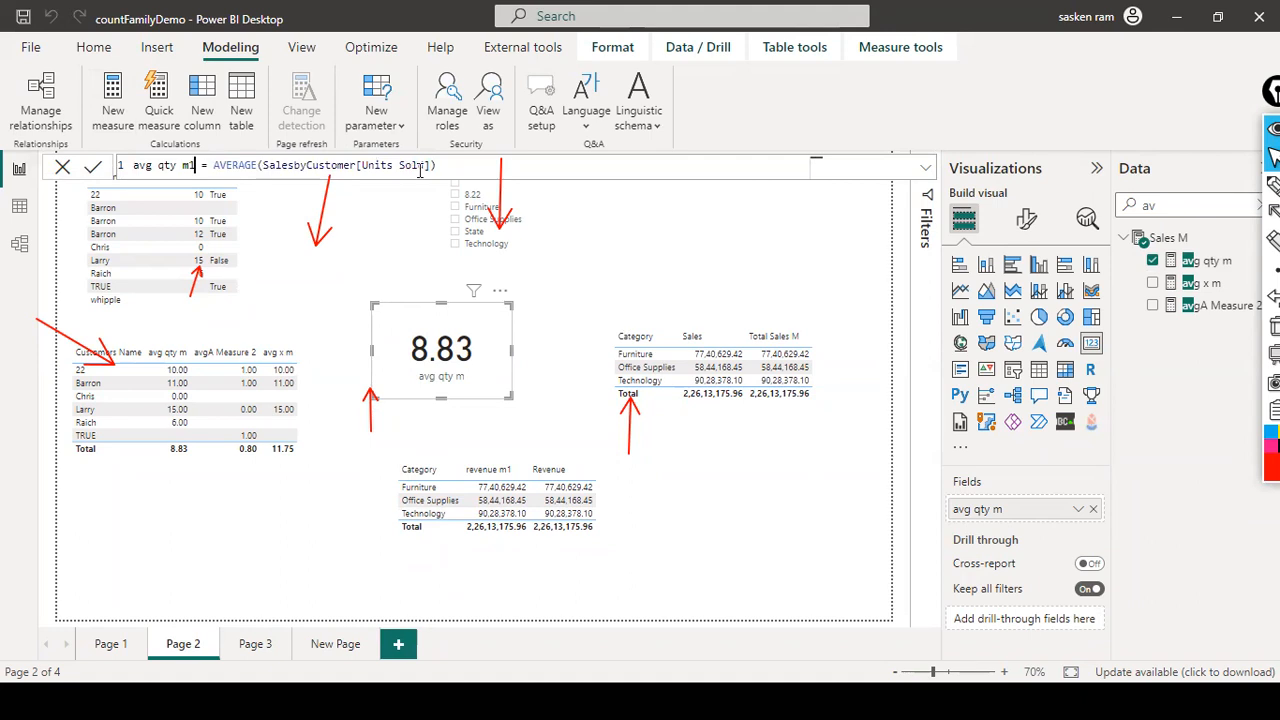
Step: Define the measure avg qty m1 as AVERAGEX(SalesbyCustomer, SalesbyCustomer[Units Sold]) and commit it
click(258, 165)
text(X)
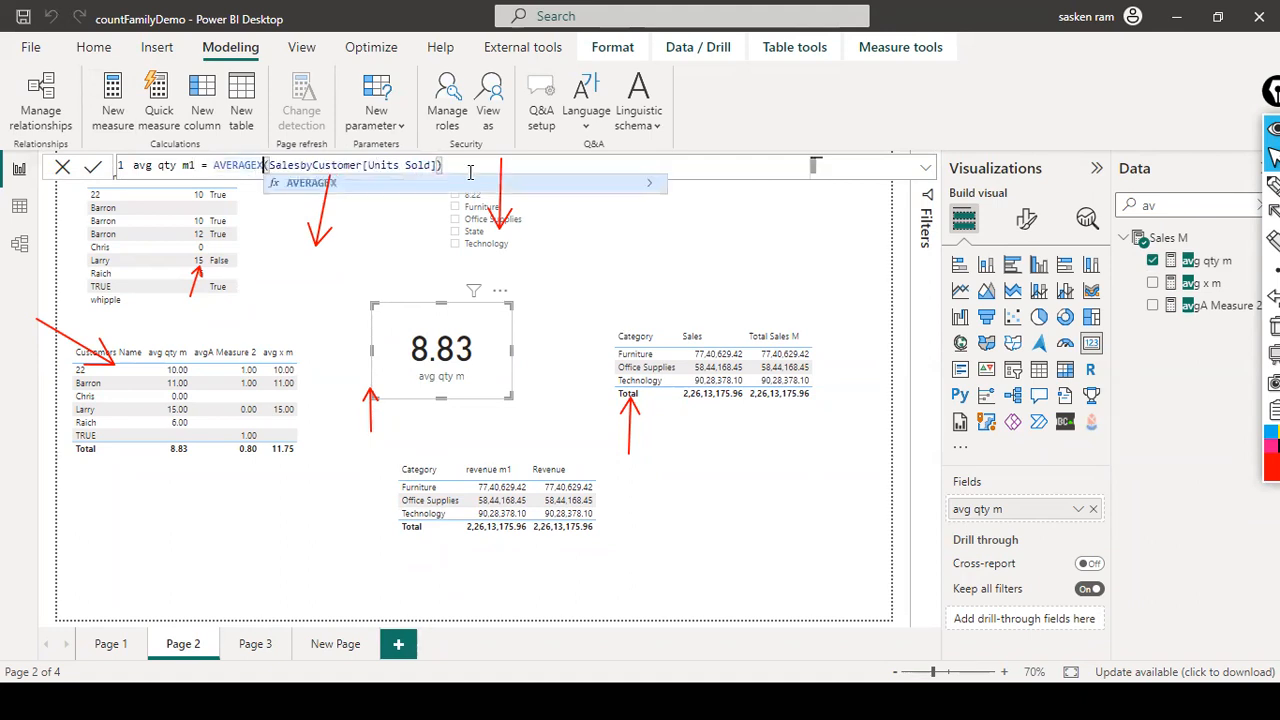
key(Right)
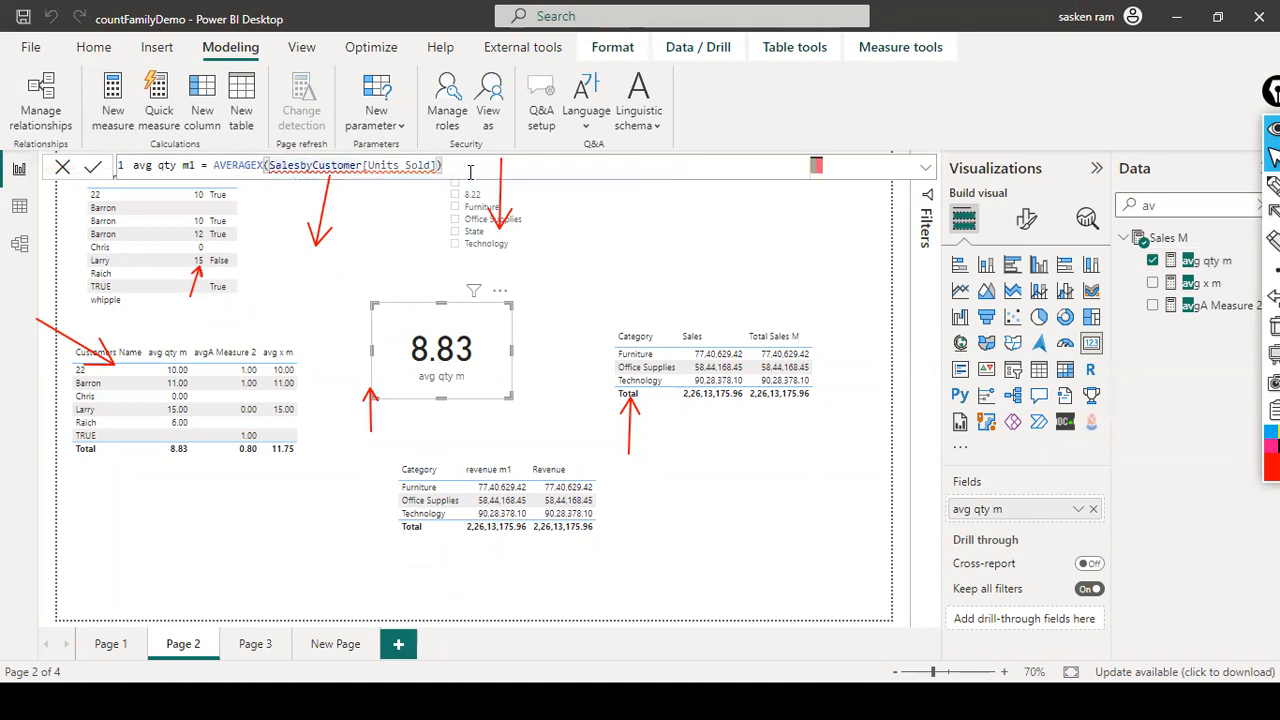
text(Sales)
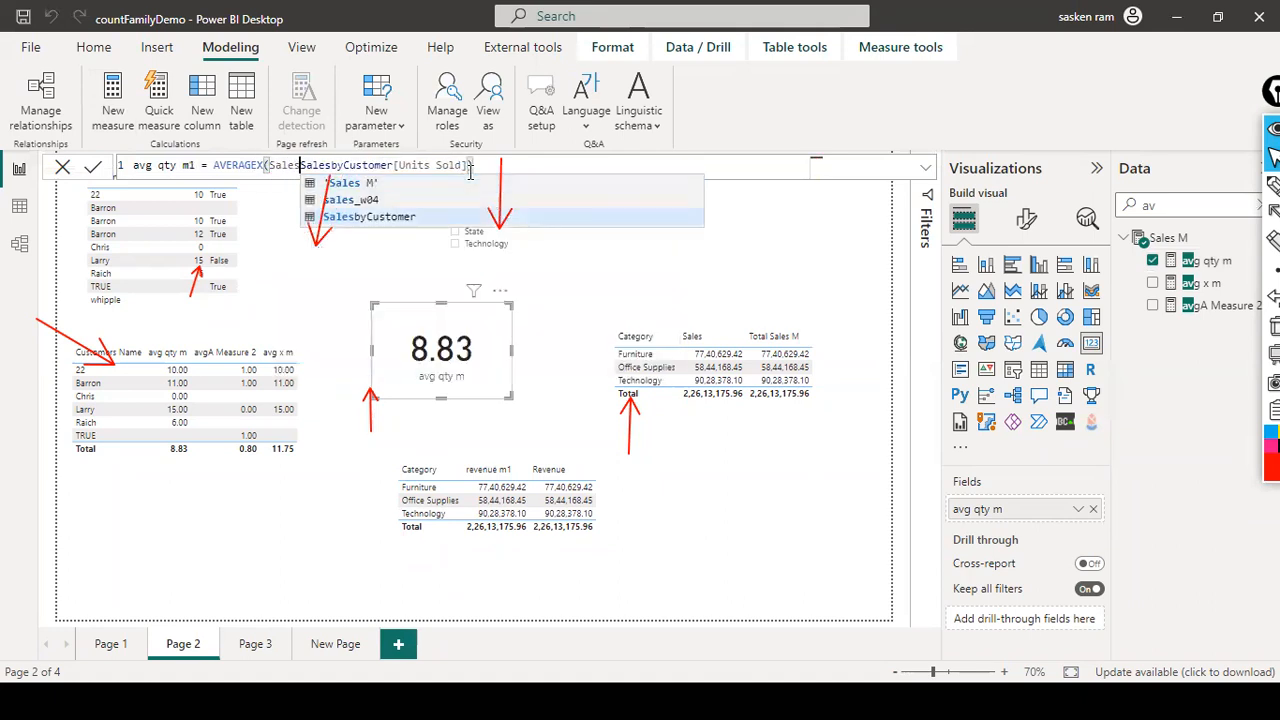
key(Tab)
text(,)
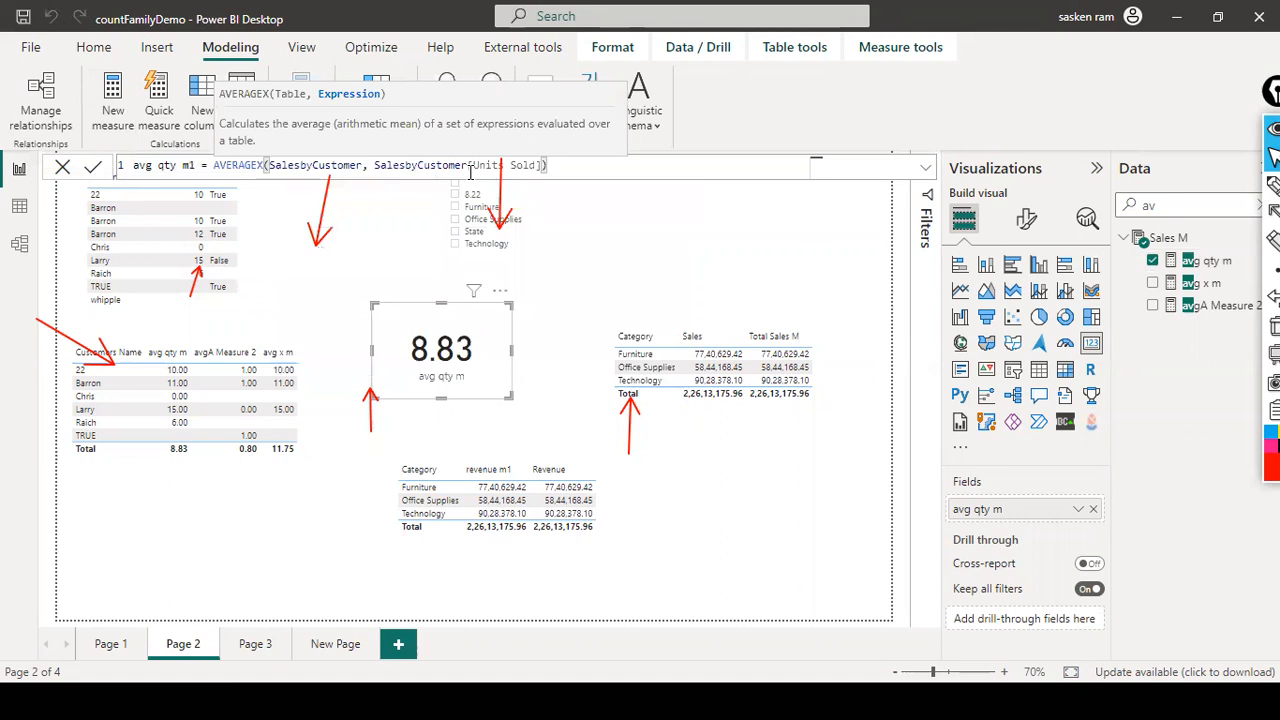
key(End)
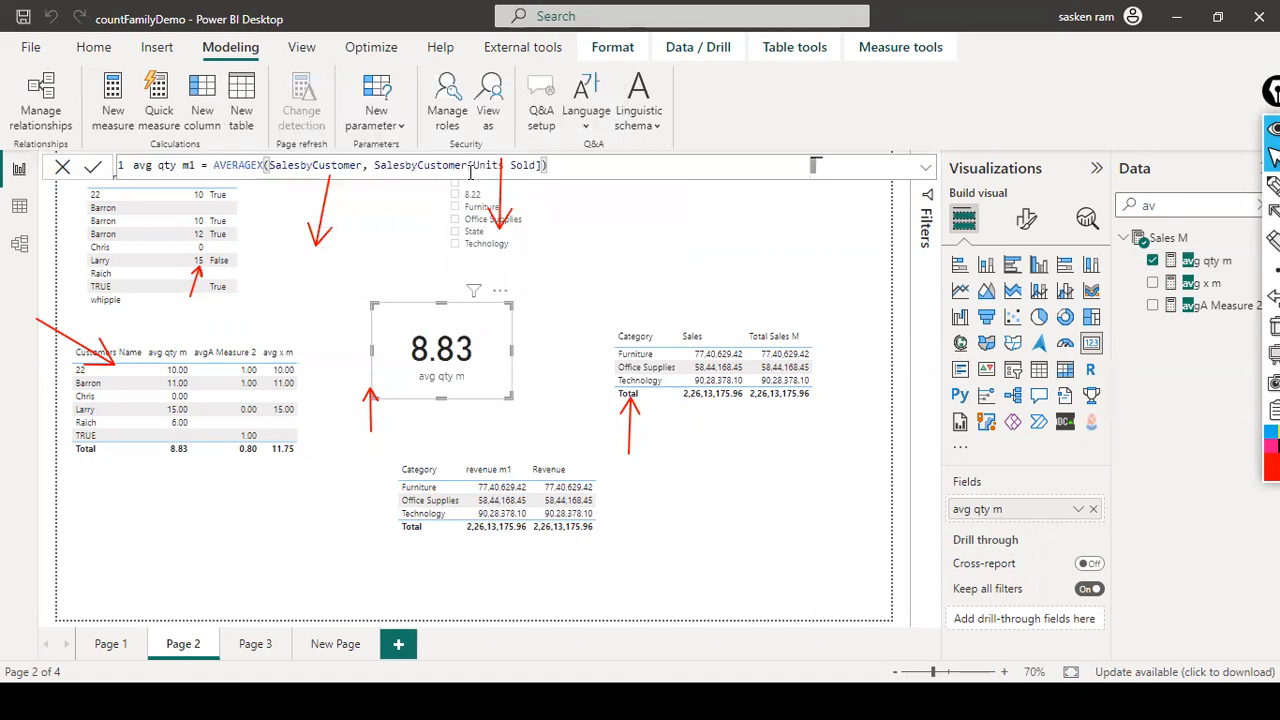
key(Return)
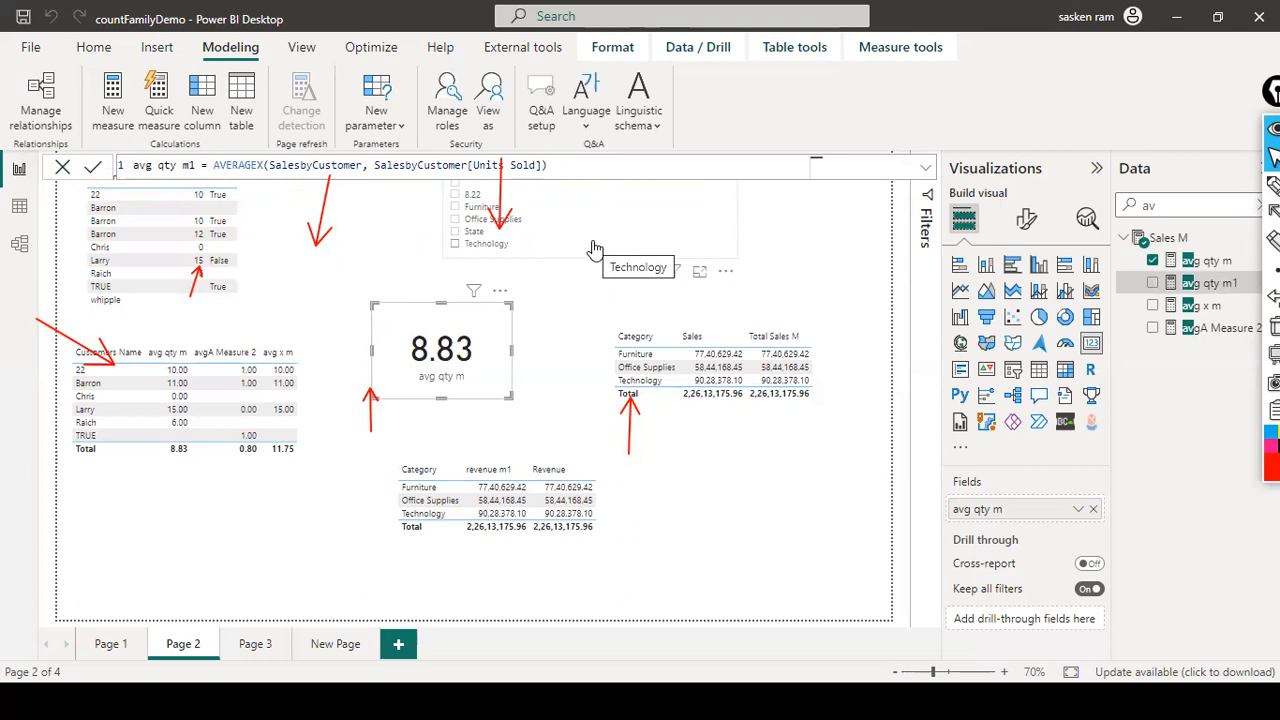
Step: Try to commit the avg qty m1 formula with the closing square bracket after Units Sold removed
click(546, 165)
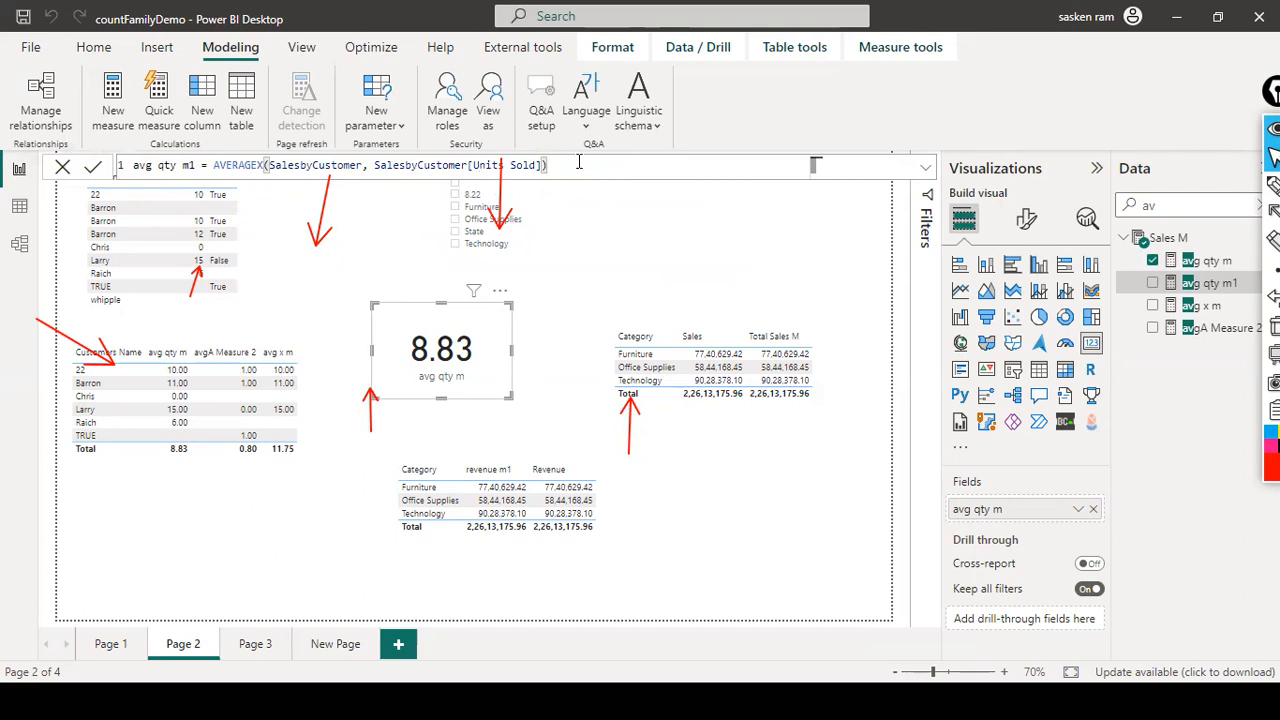
key(BackSpace)
key(BackSpace)
text(])
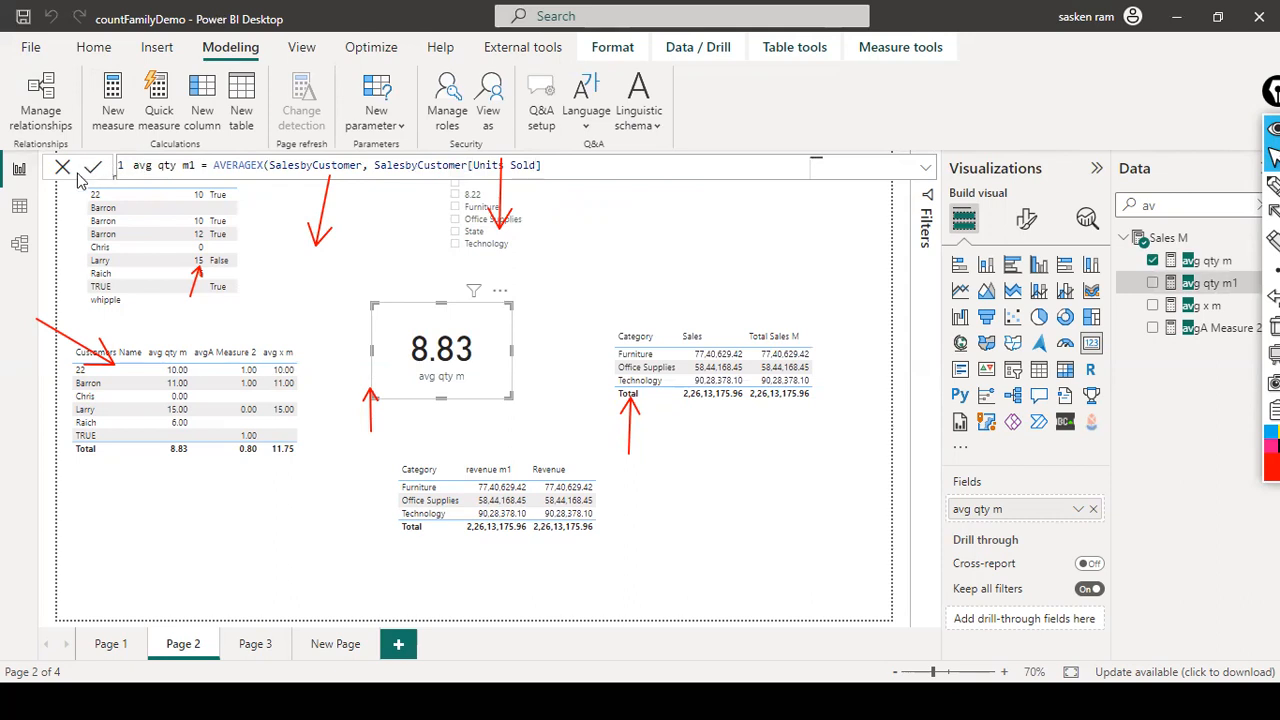
click(652, 167)
click(926, 168)
click(928, 170)
key(BackSpace)
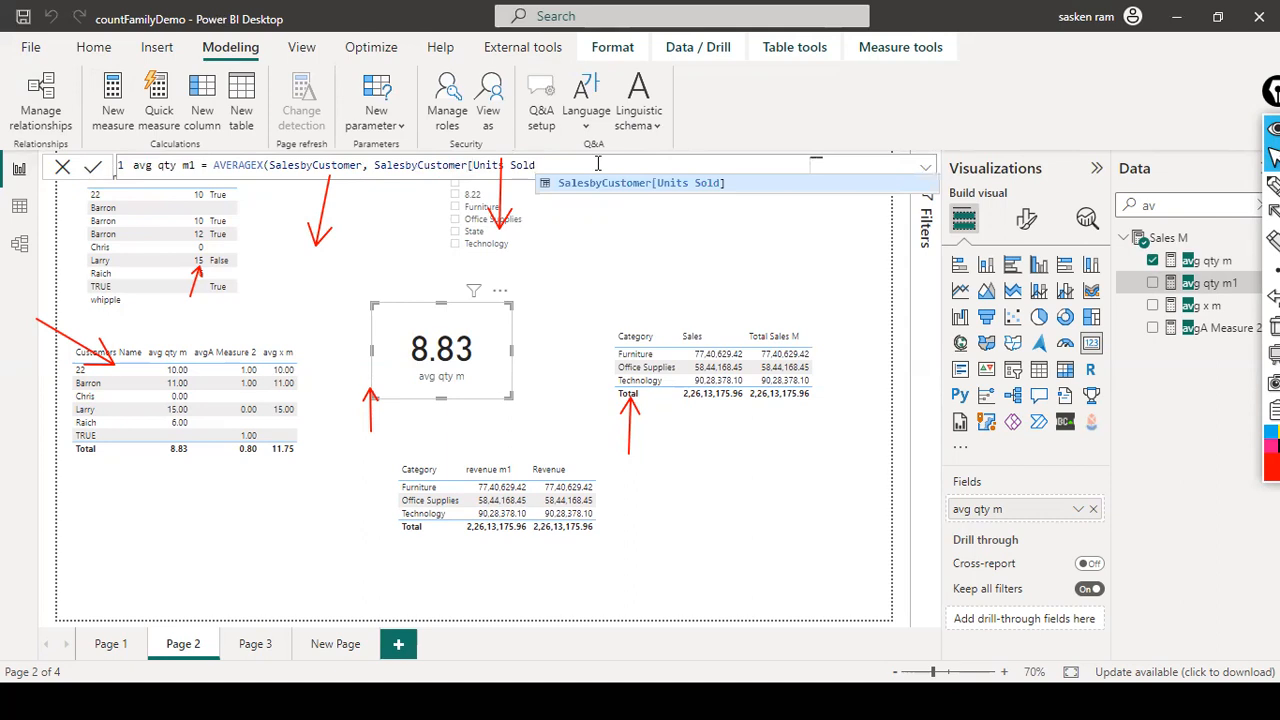
click(336, 216)
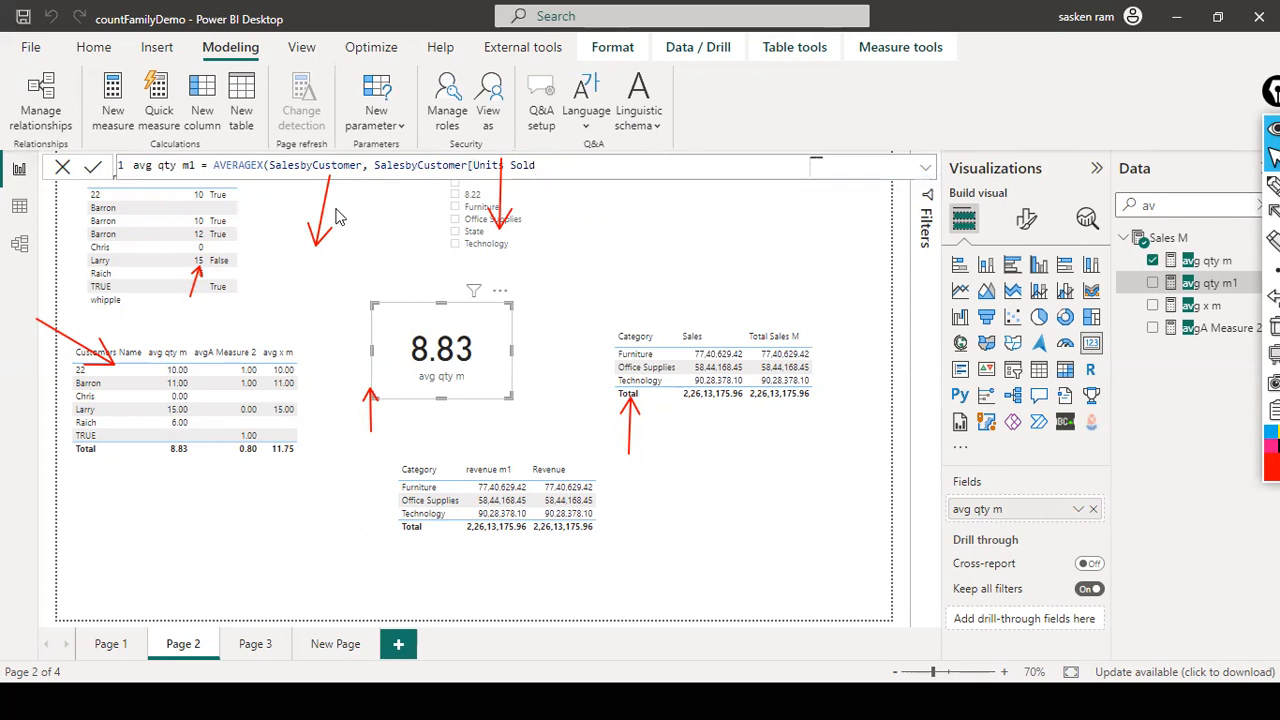
click(92, 170)
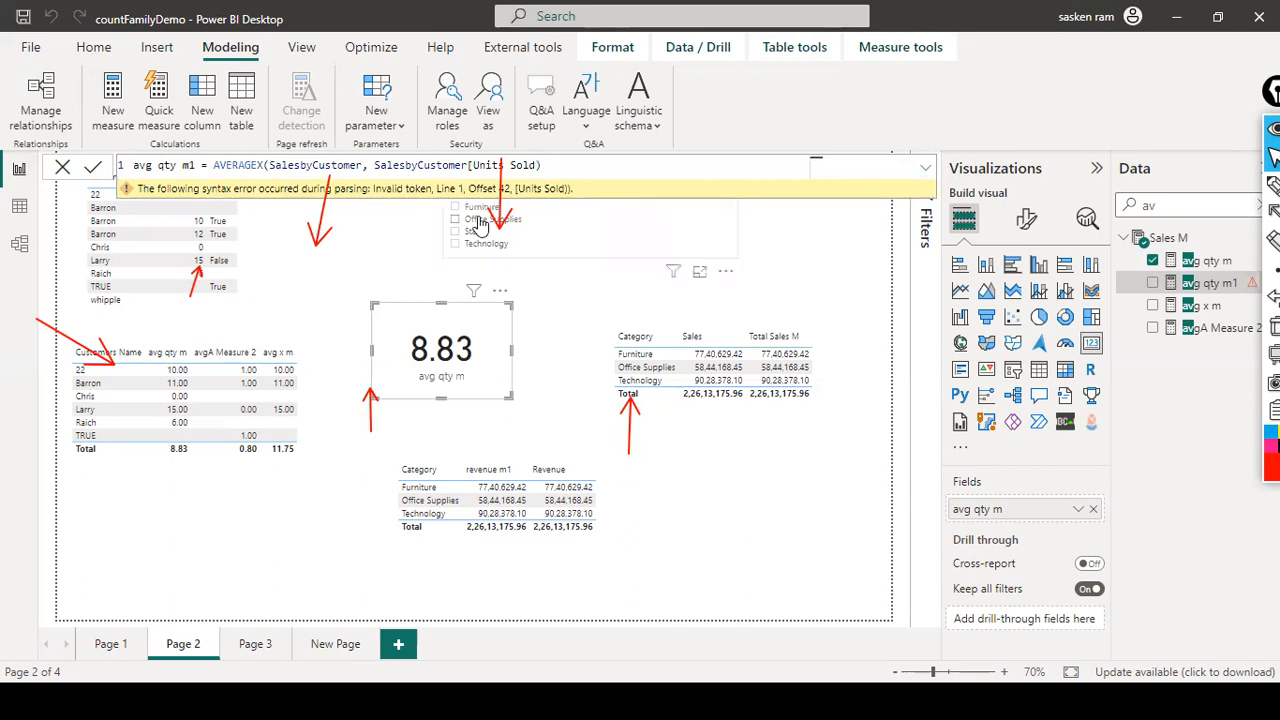
Step: Restore the closing square bracket and parenthesis at the end of the avg qty m1 formula
click(555, 165)
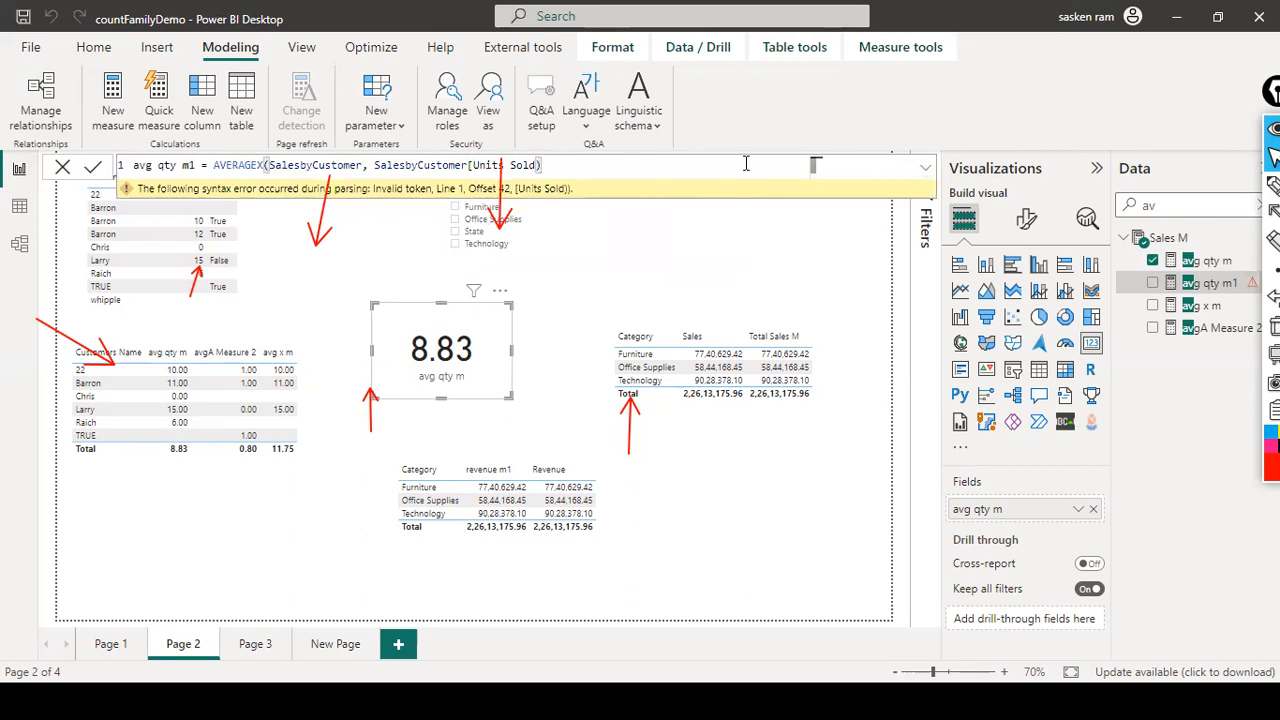
key(BackSpace)
text(]))
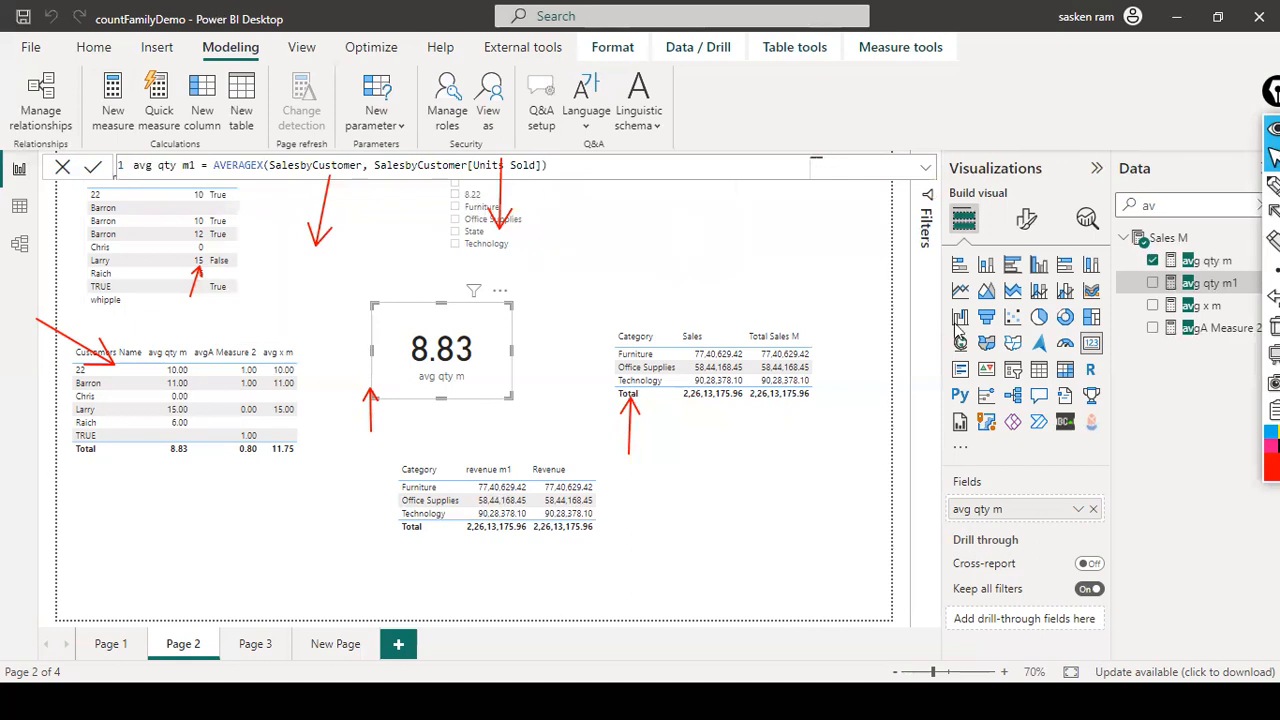
Step: Add a Card visual showing avg qty m1 and place it just above and beside the avg qty m card
click(730, 280)
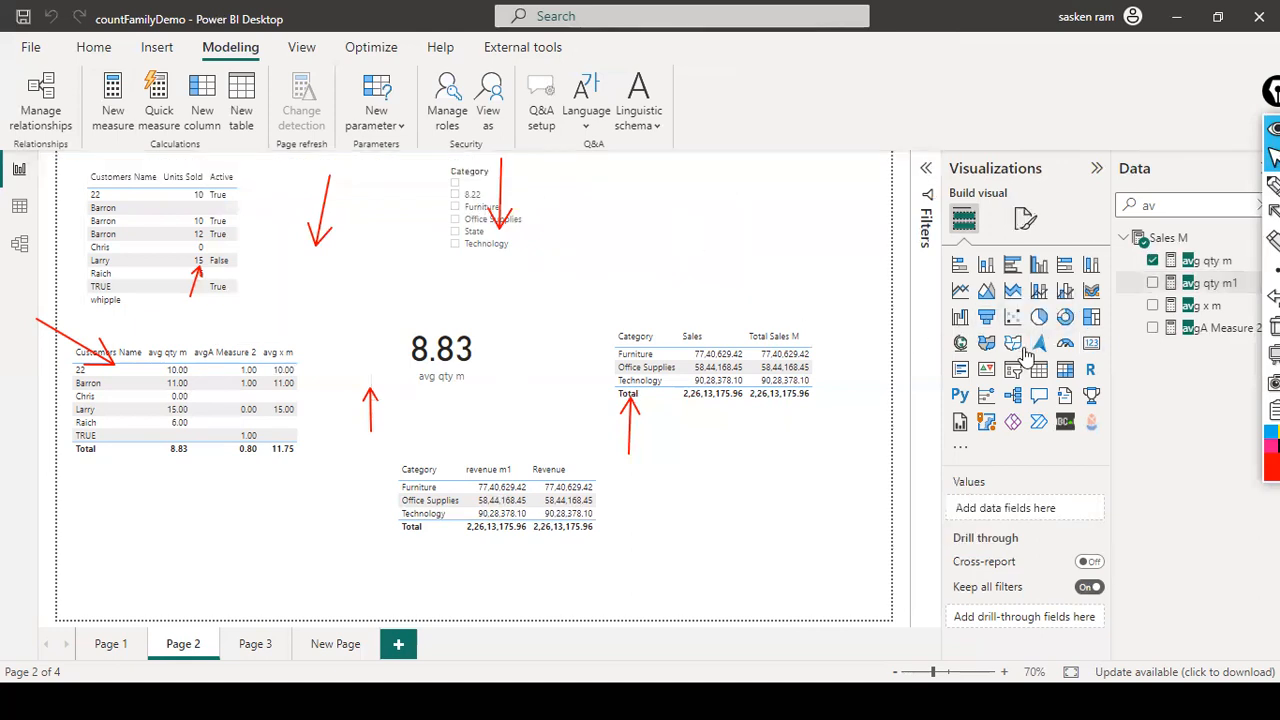
click(1055, 330)
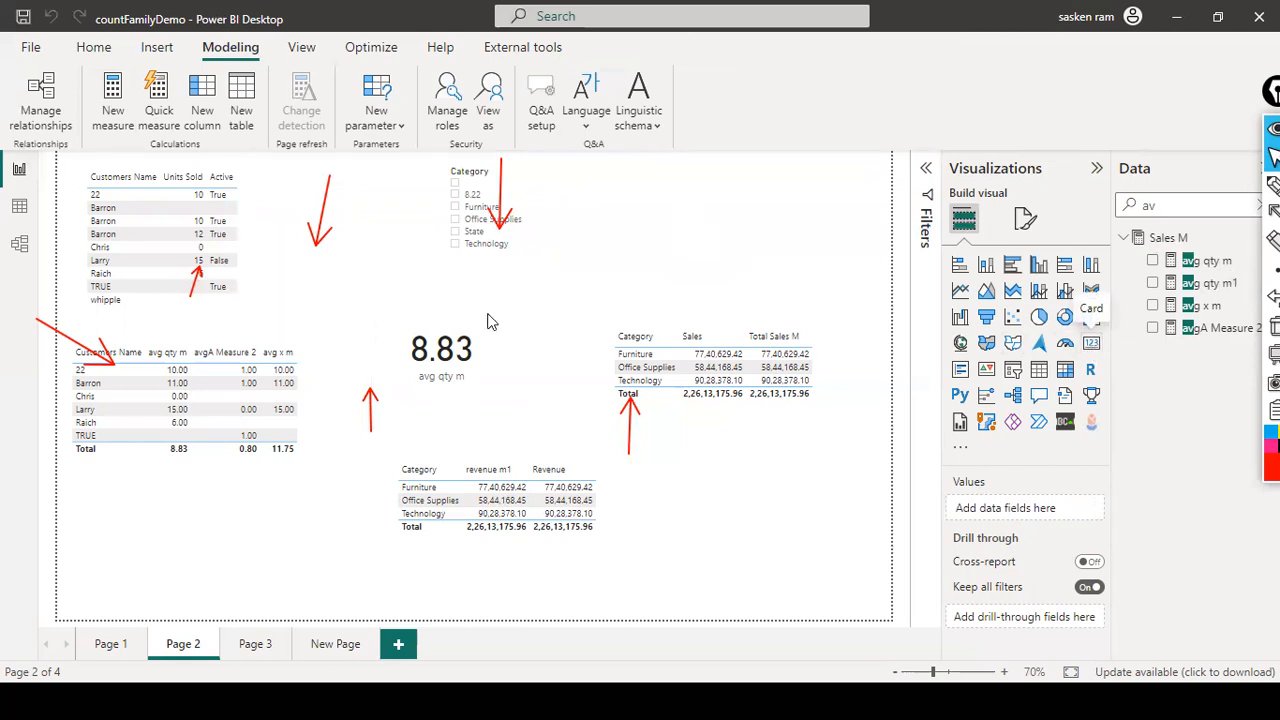
drag(768, 252, 681, 296)
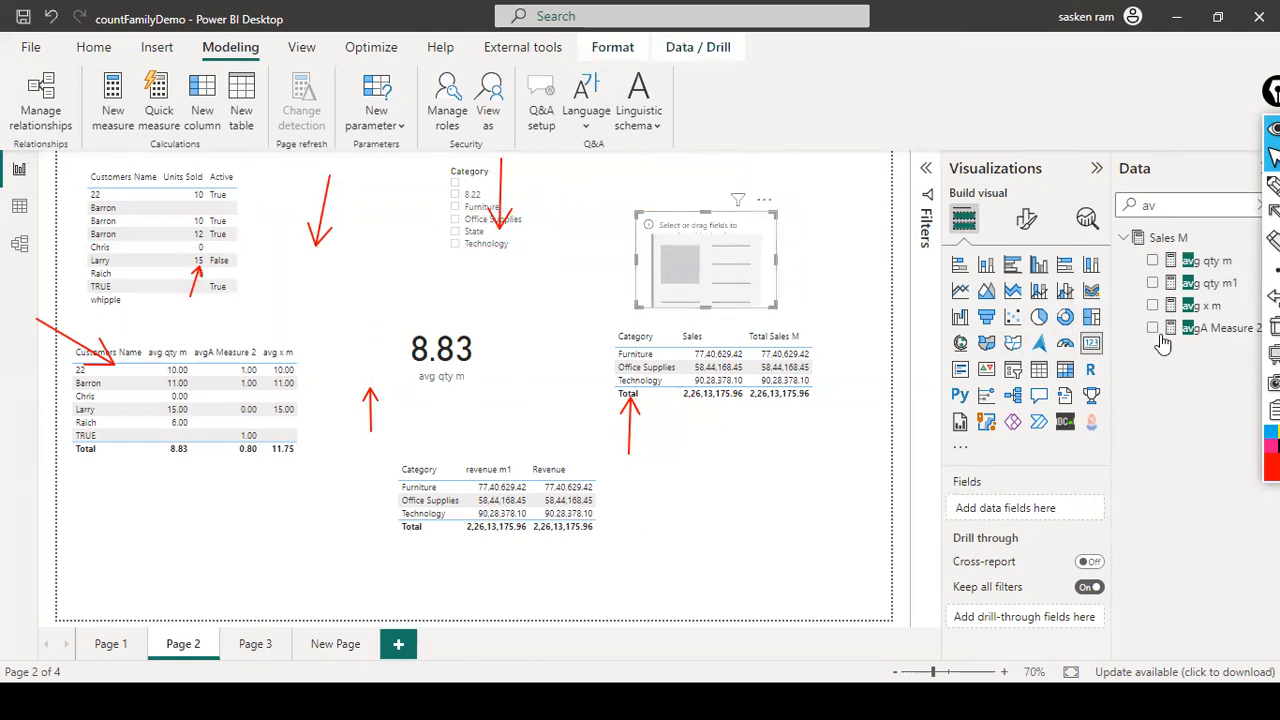
click(1218, 290)
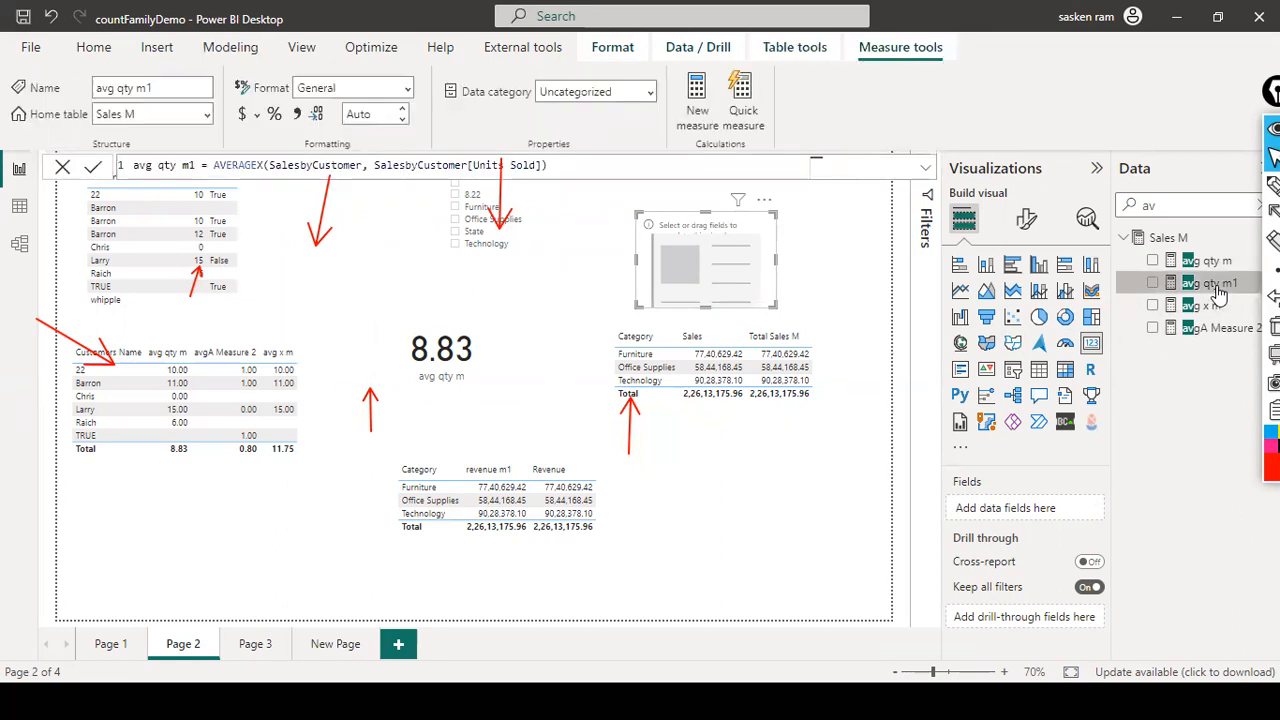
drag(1218, 290, 731, 286)
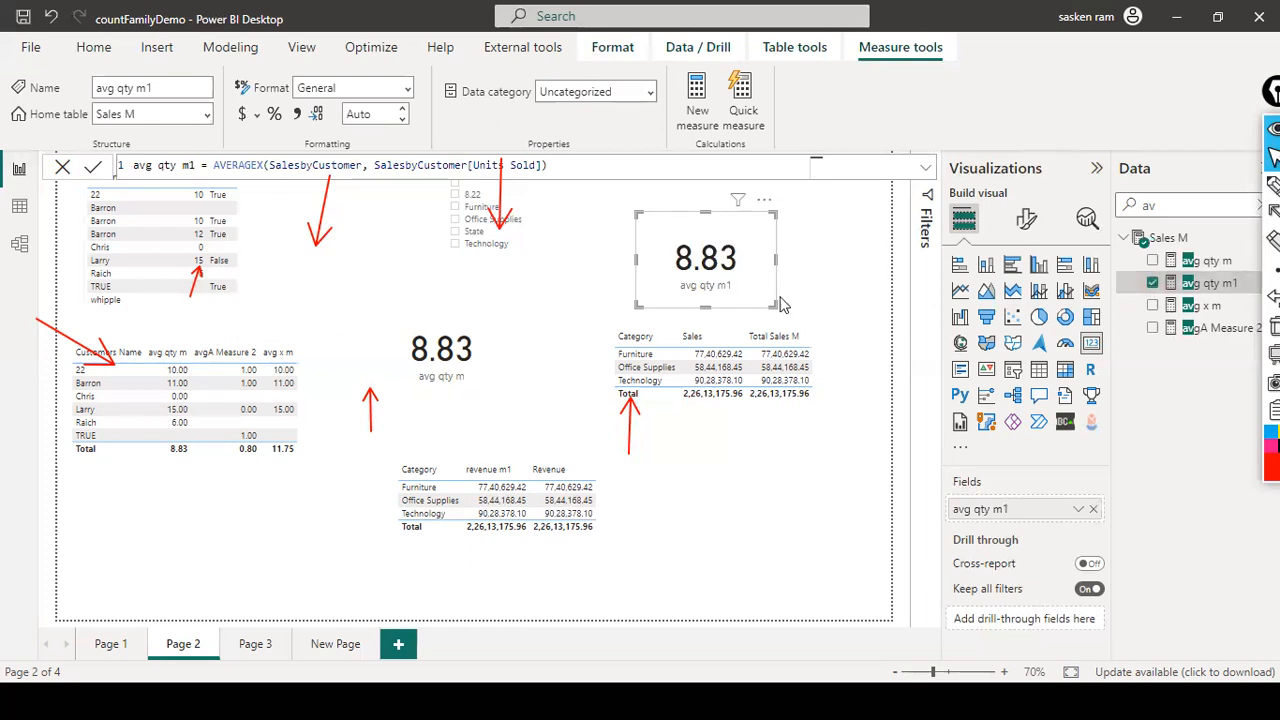
drag(728, 280, 608, 313)
click(822, 278)
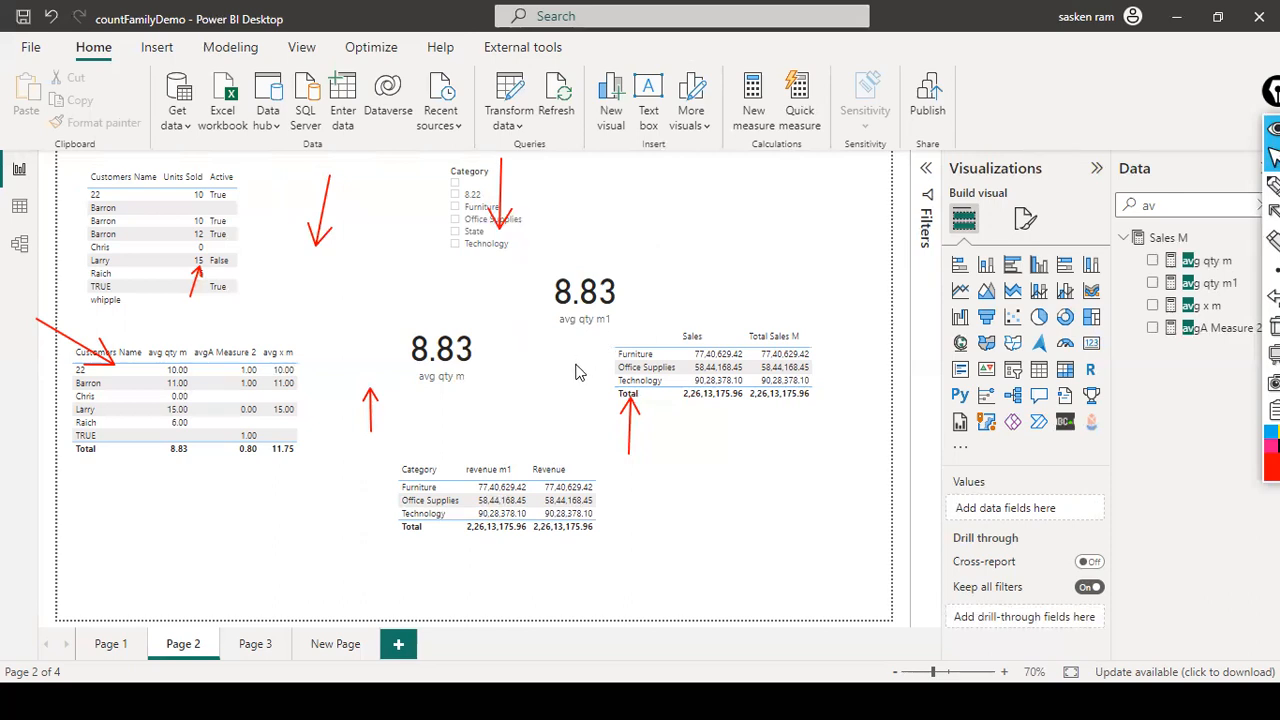
Step: Switch to the PowerPoint slide show, advance to the calculated column and measure slide, and clear the red arrow annotations
key(alt+Tab)
key(alt+Tab)
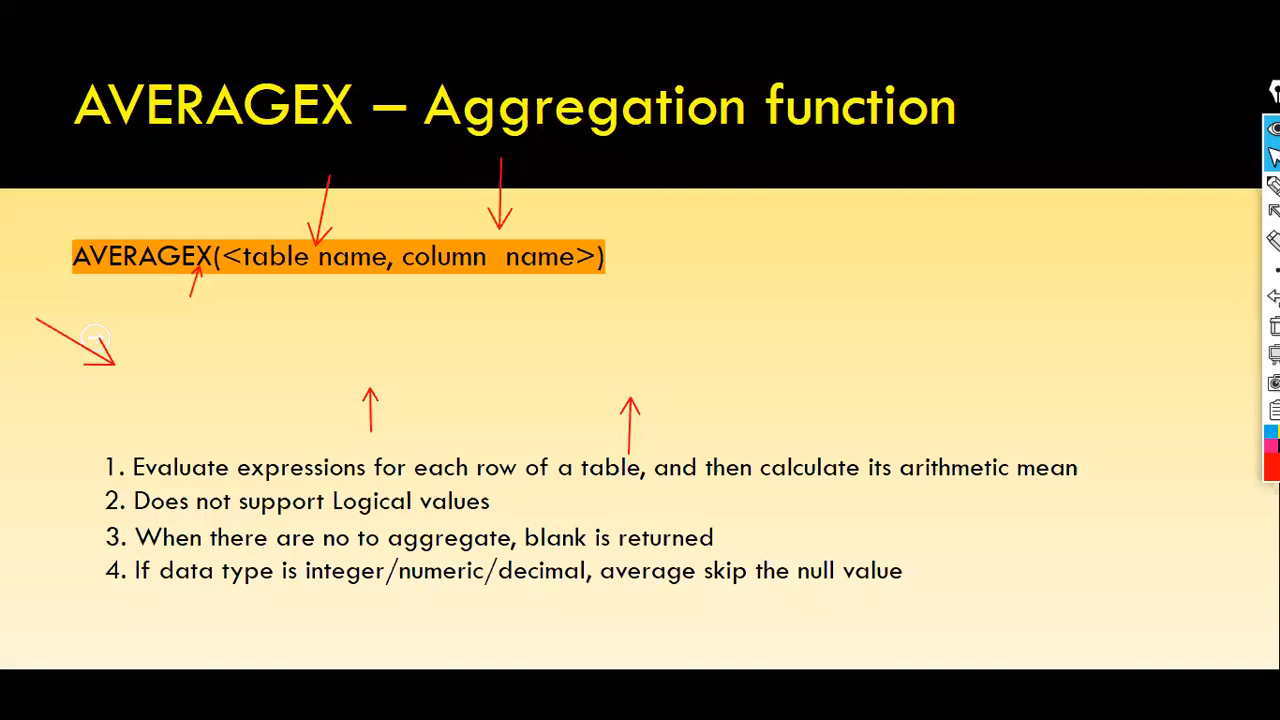
key(Right)
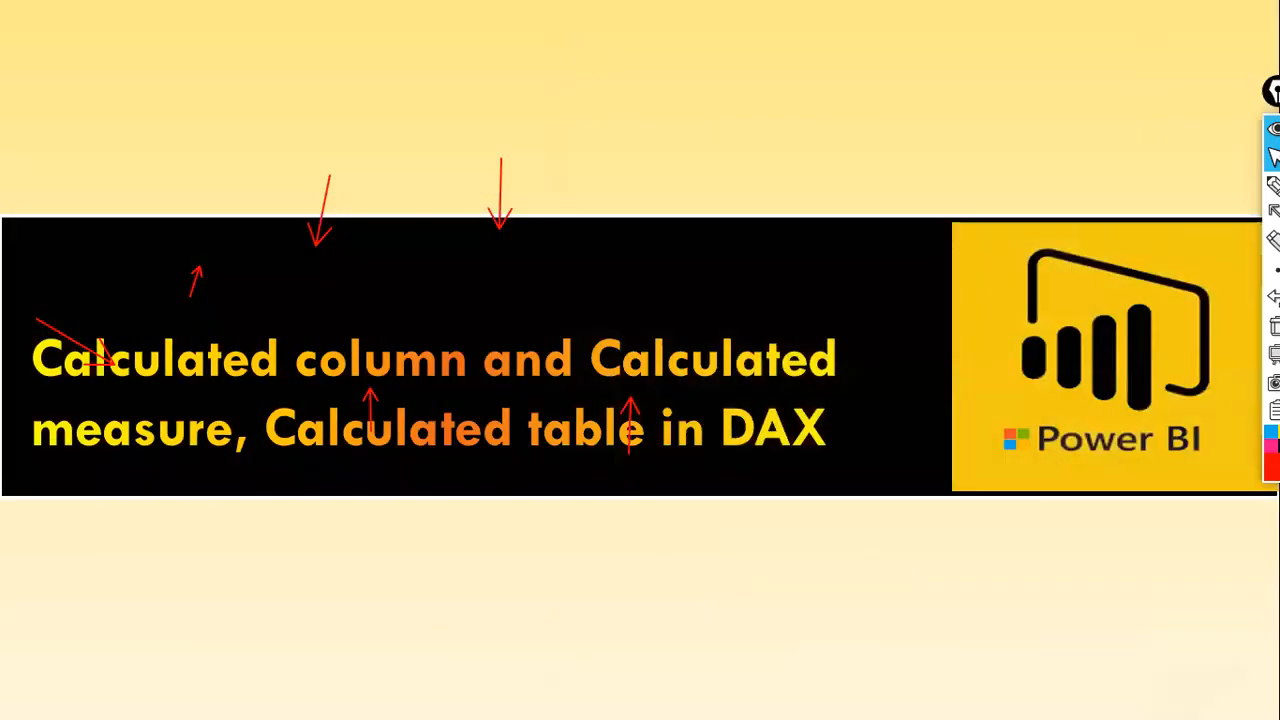
key(ctrl+shift+7)
key(ctrl+shift+3)
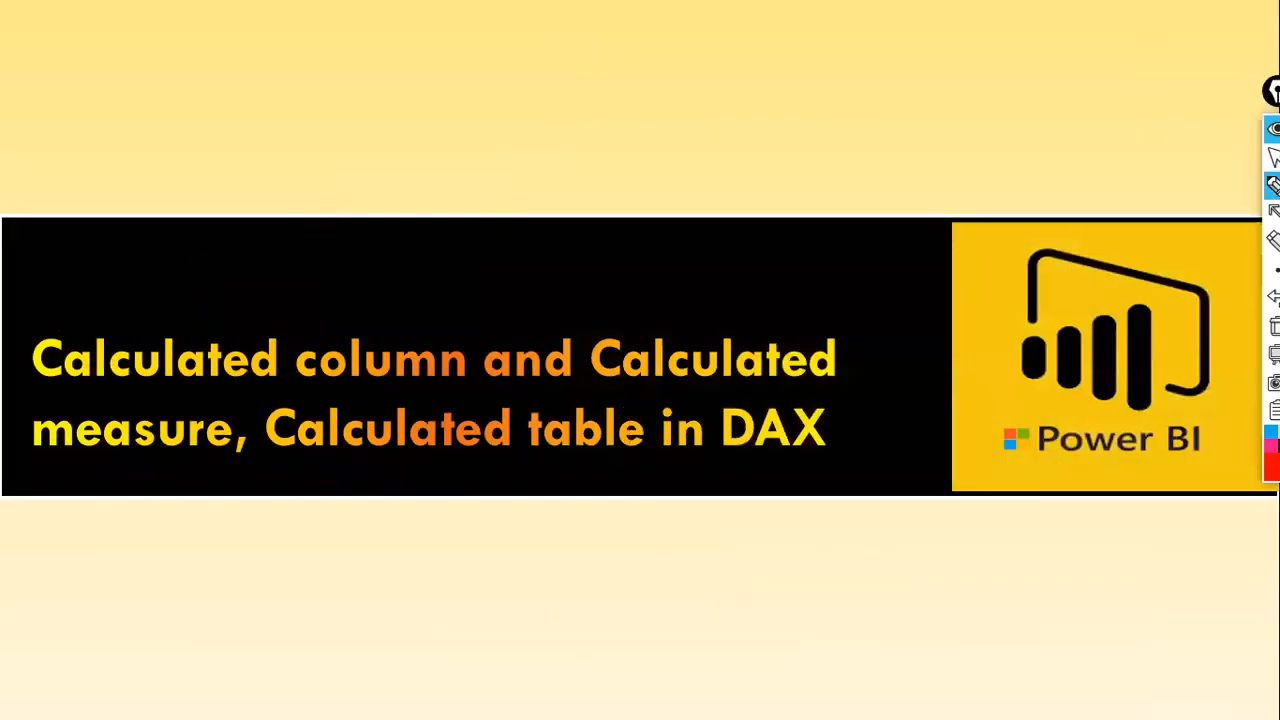
Step: Switch back to Power BI and examine the formulas of the avg x m and avgA Measure 2 measures
key(alt+Tab)
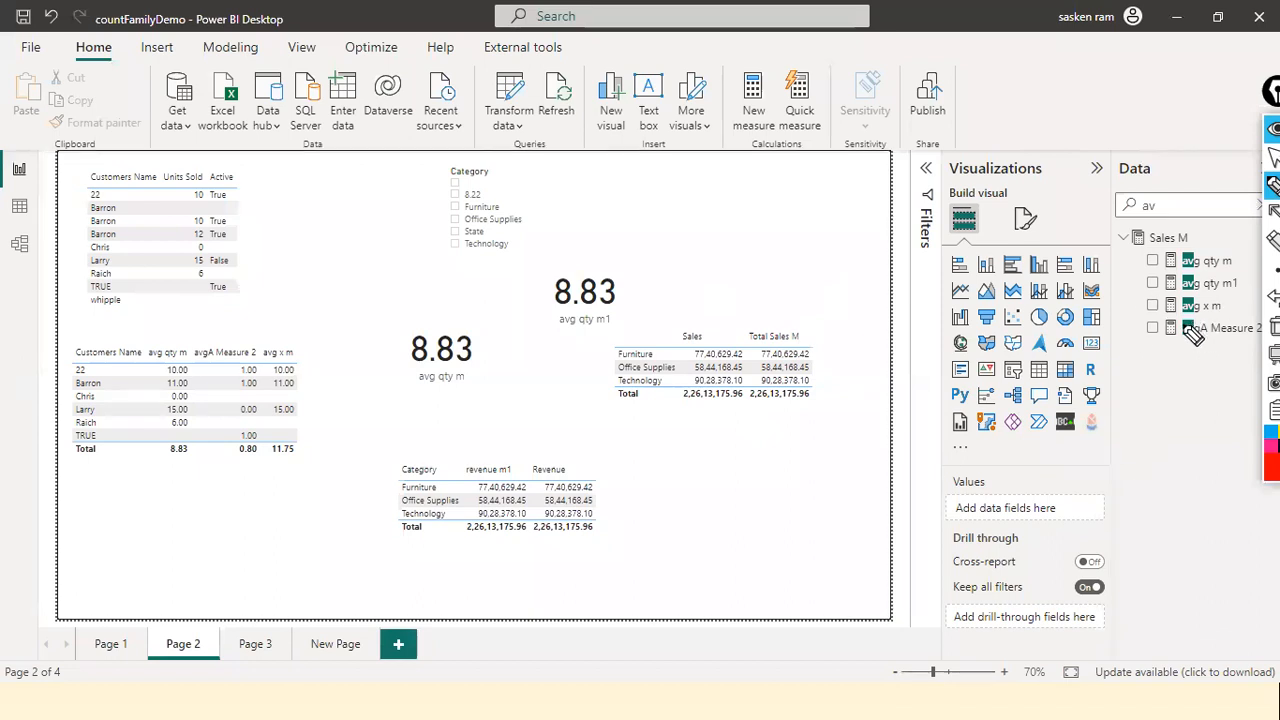
key(ctrl+shift+2)
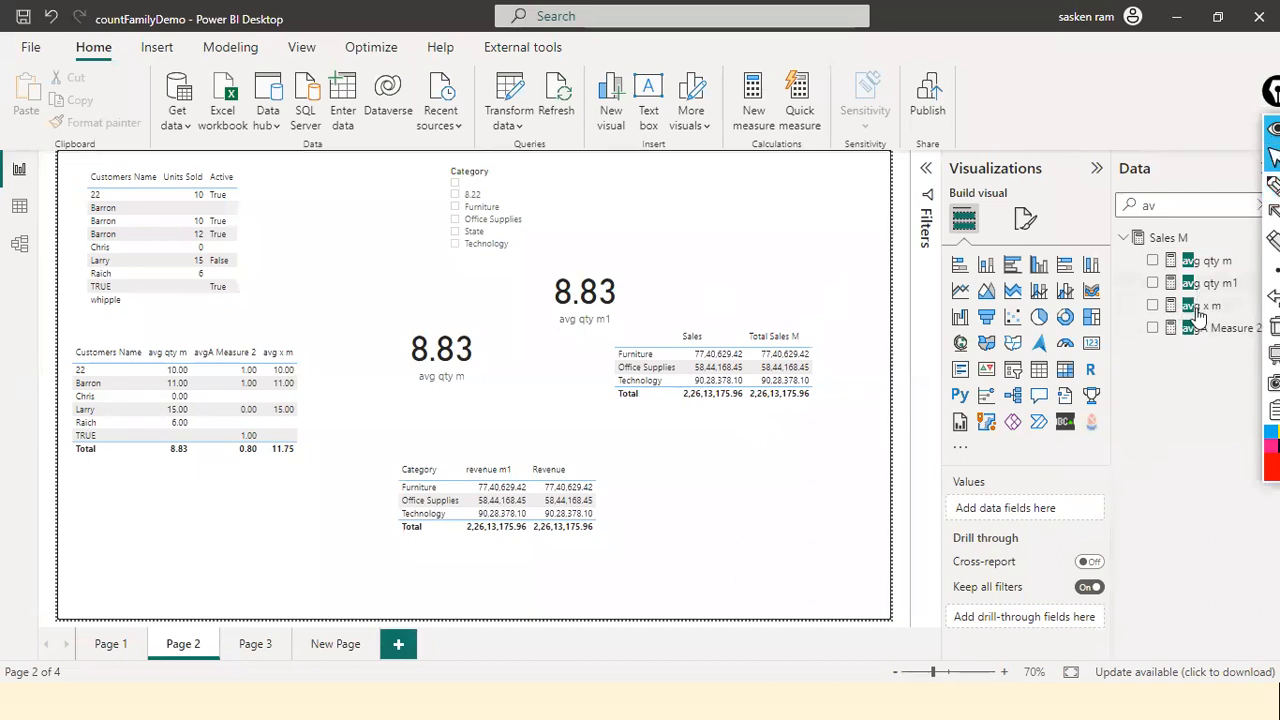
click(1150, 305)
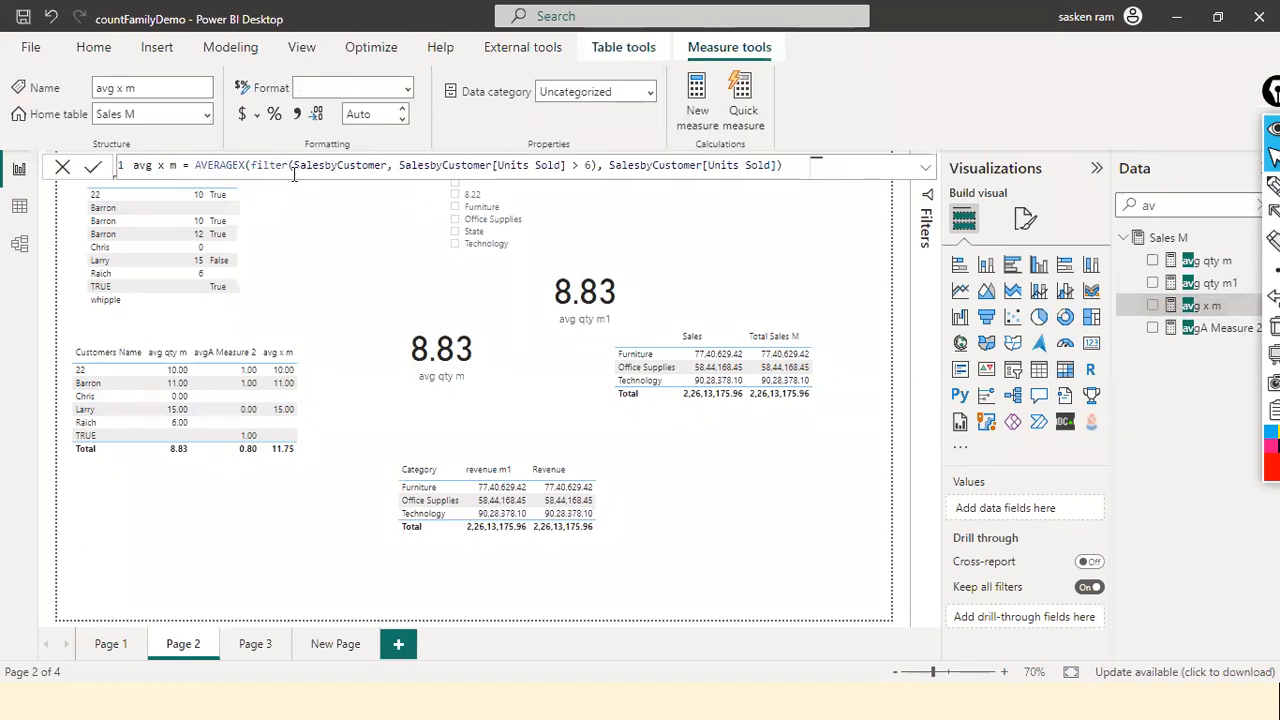
drag(251, 168, 600, 168)
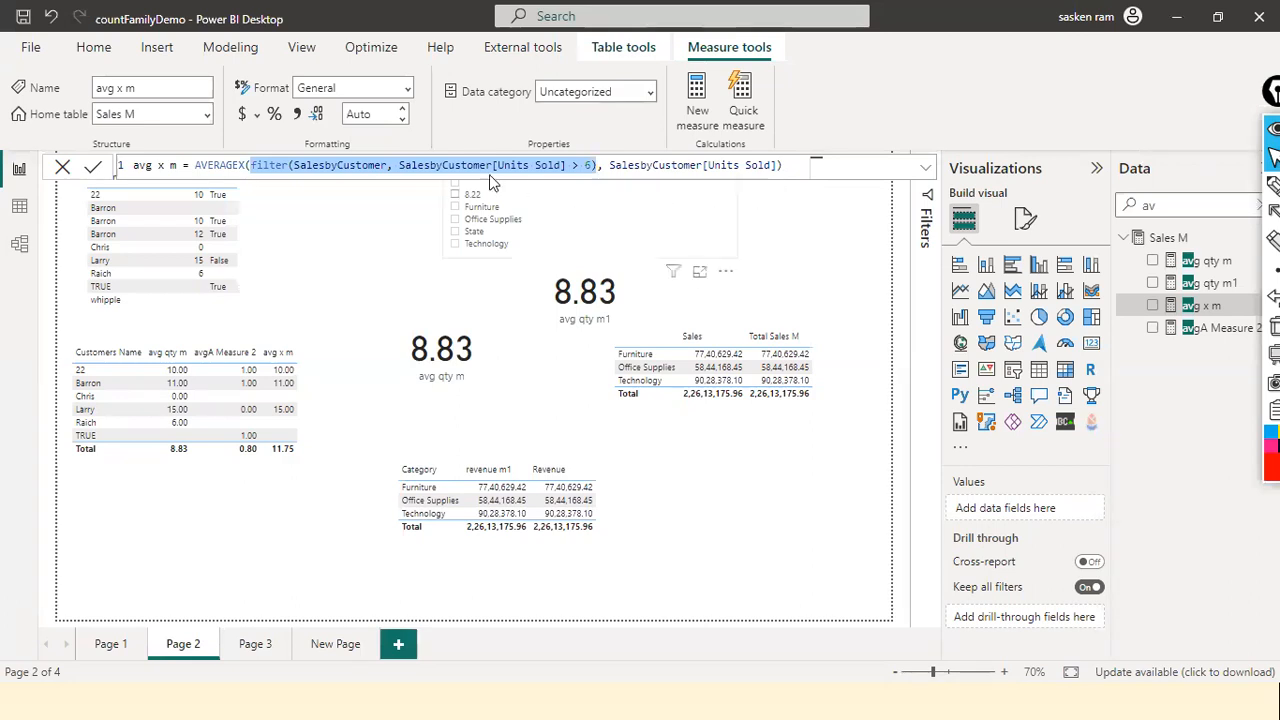
click(612, 168)
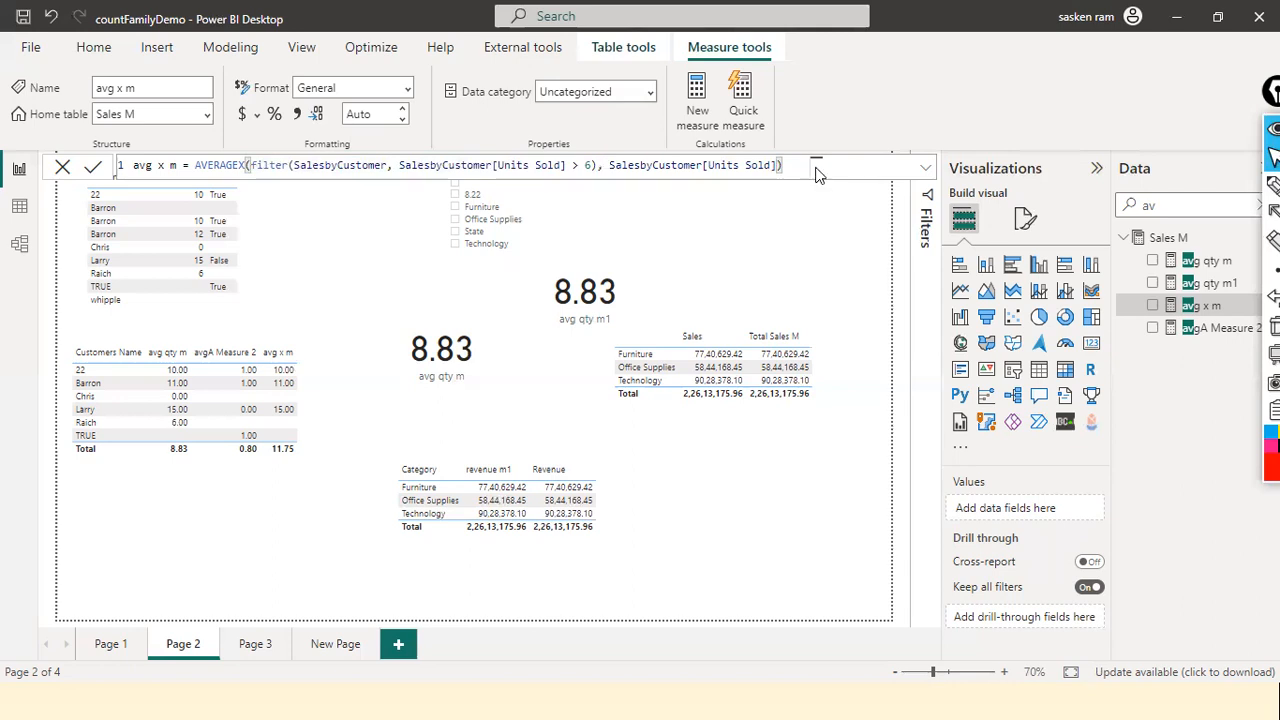
click(705, 170)
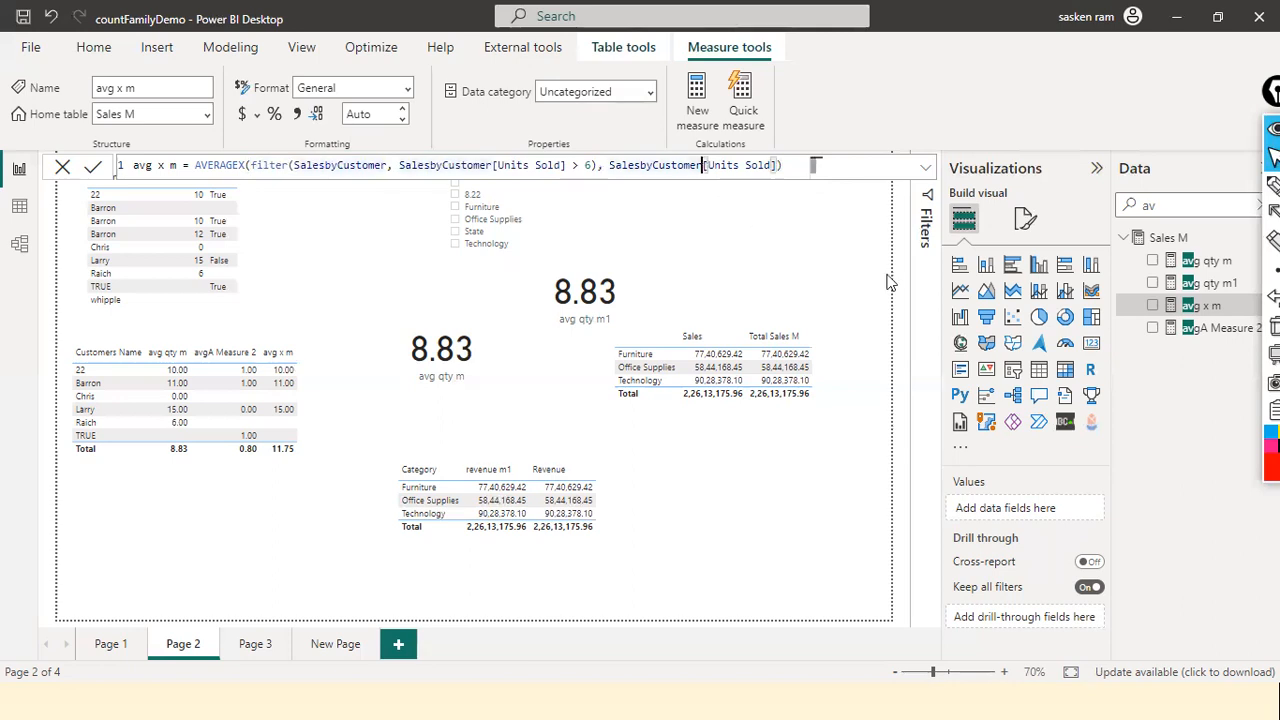
click(1207, 336)
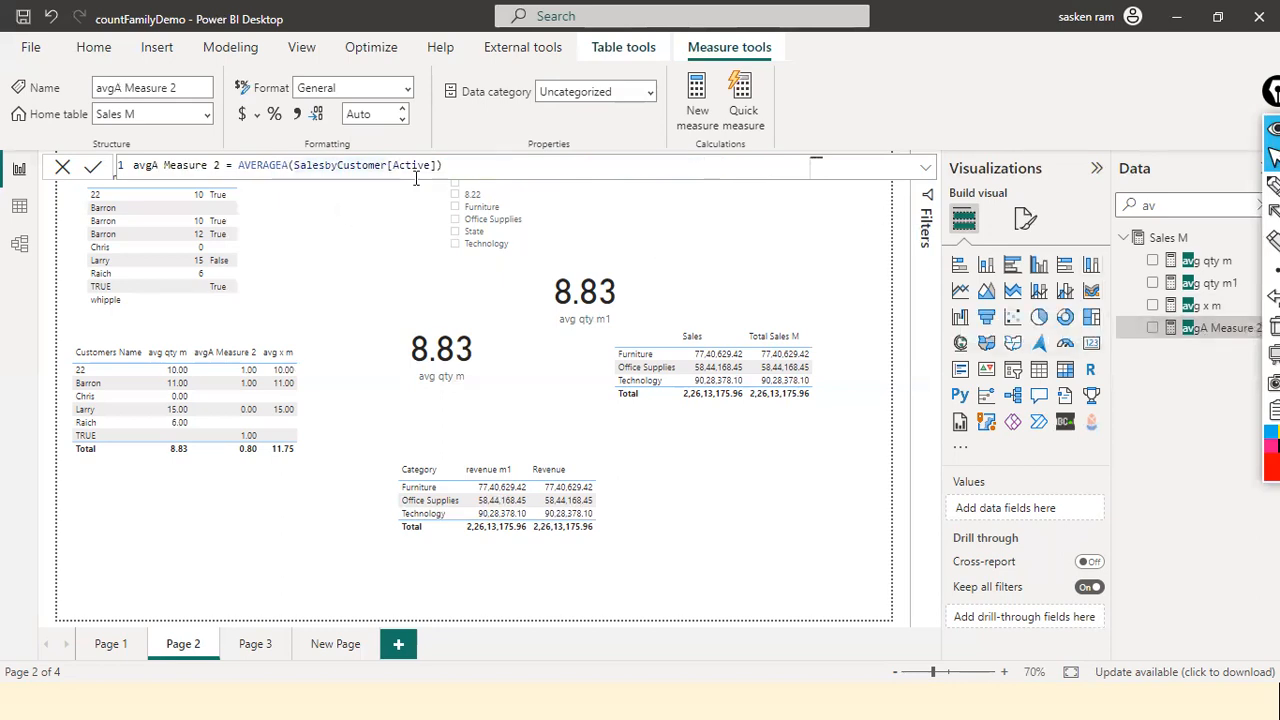
Step: Switch to the PowerPoint slide show and bring up the AVERAGEX aggregation function slide
key(alt+Tab)
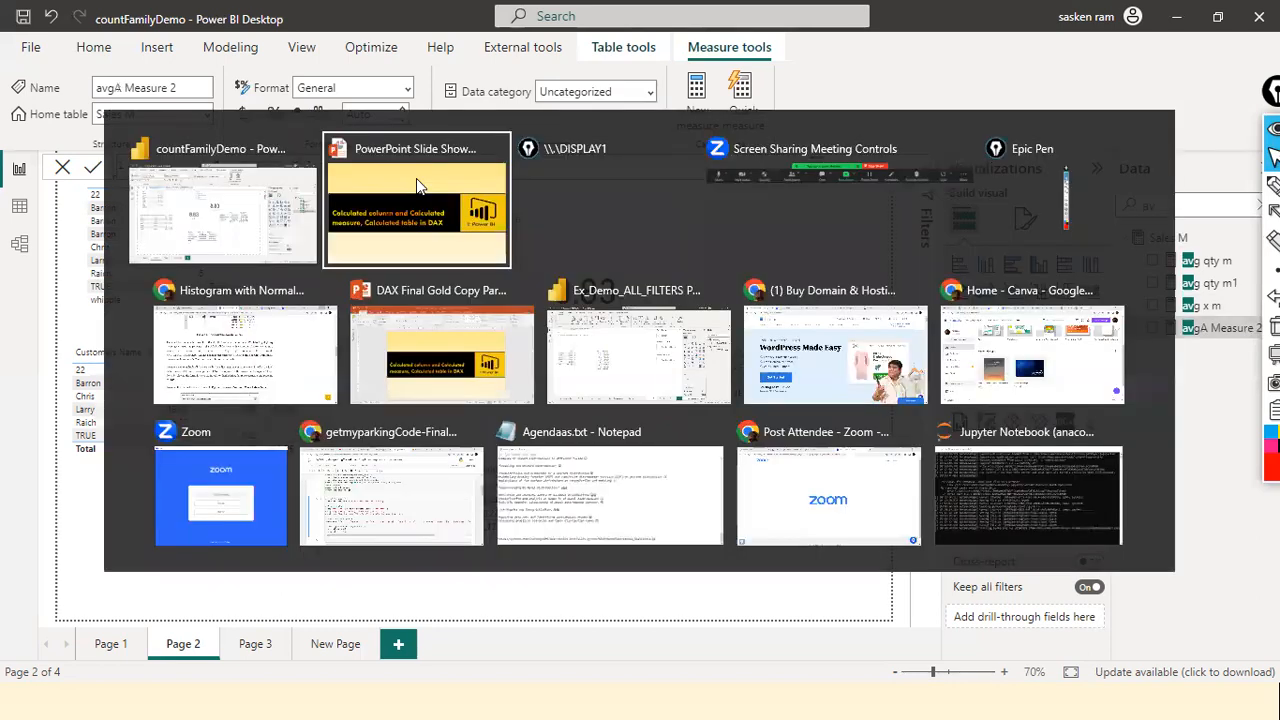
key(Right)
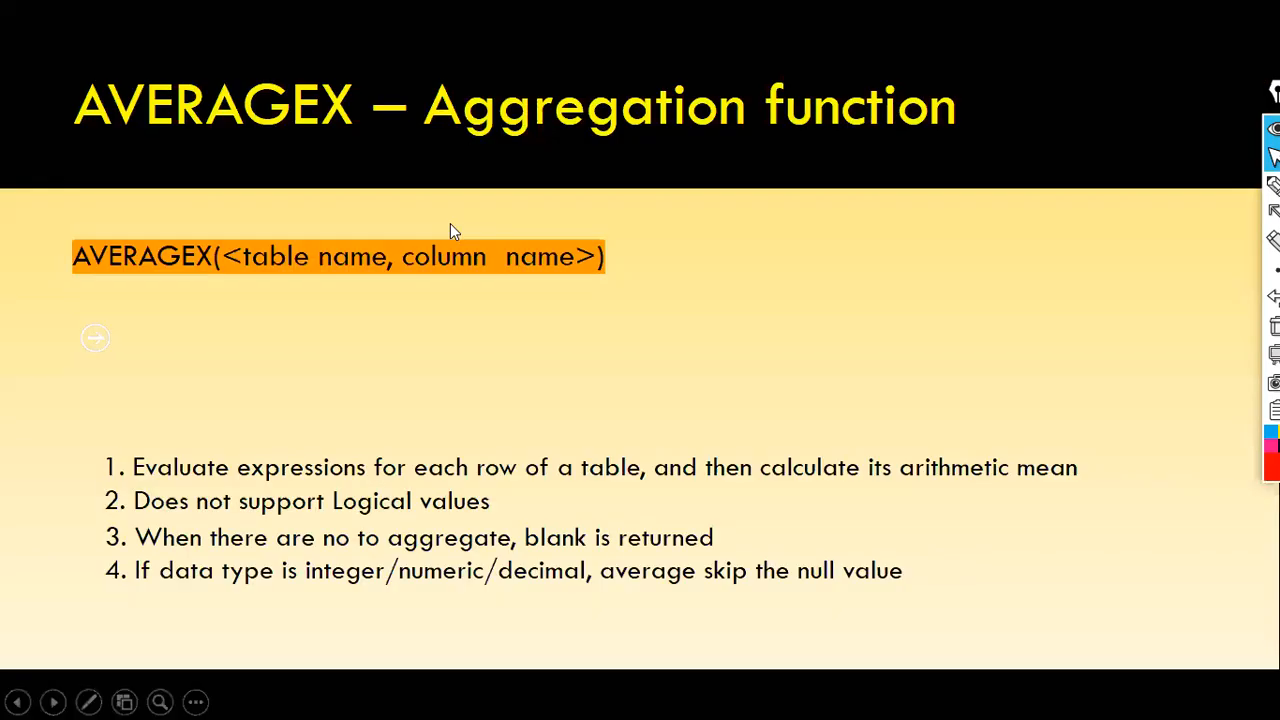